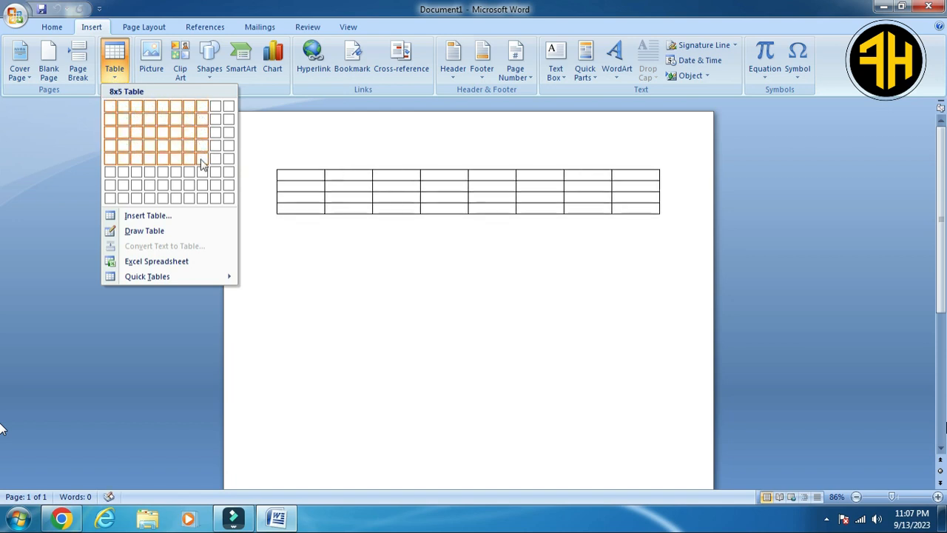
# Step: Insert an 8-column by 8-row table and apply the built-in black grid style with gray banded rows
pyautogui.click(202, 197)
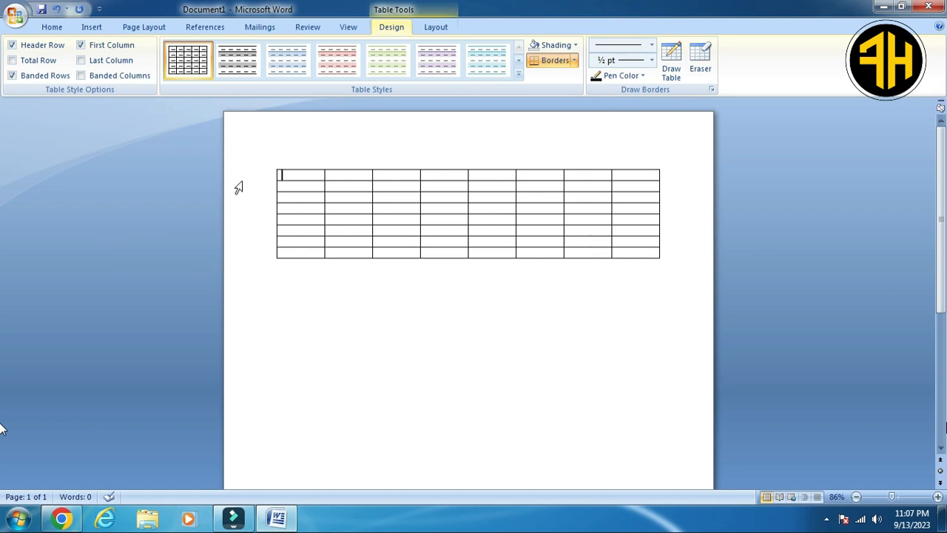
pyautogui.click(519, 74)
pyautogui.click(488, 125)
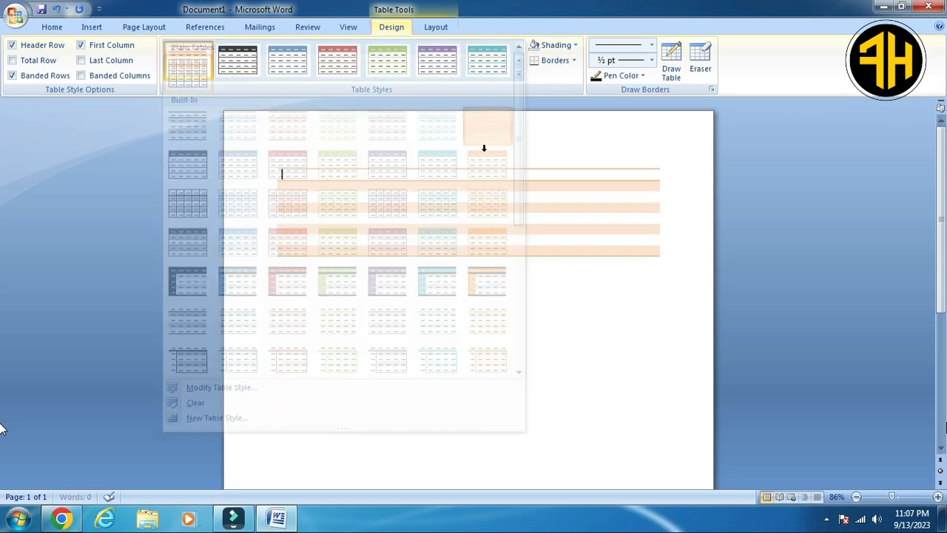
pyautogui.click(519, 77)
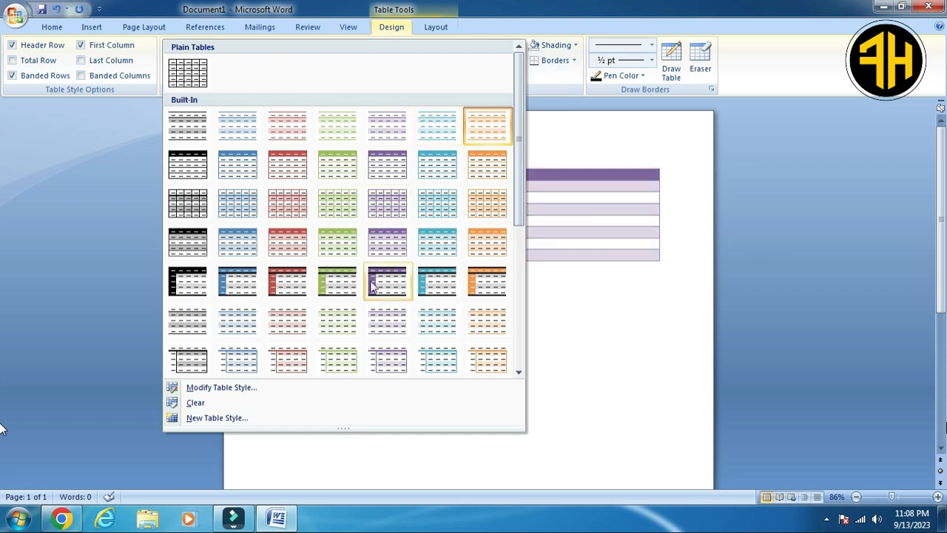
pyautogui.click(186, 206)
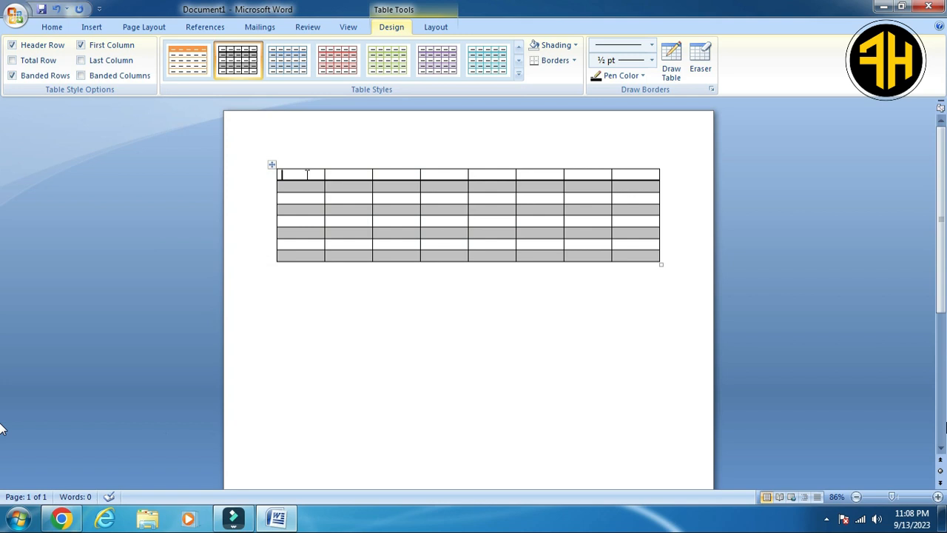
# Step: Enter the title SEPTEMBER 2023 in the table's first cell
pyautogui.write('SEPTE')
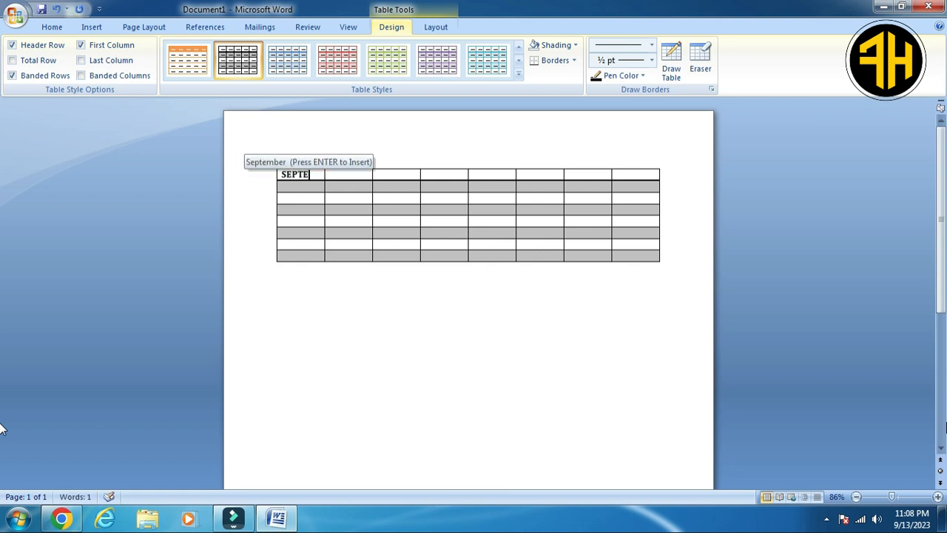
pyautogui.write('MBER')
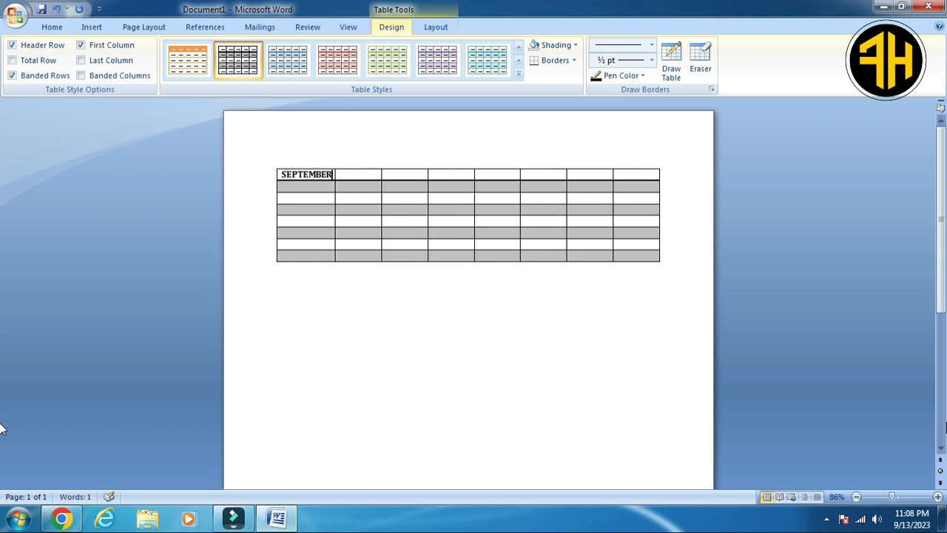
pyautogui.write(' 2023')
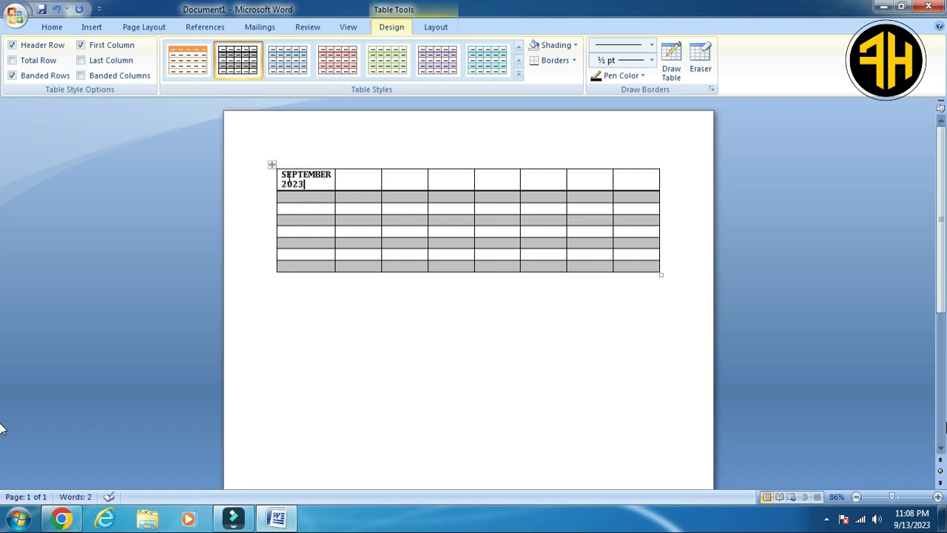
# Step: Merge all cells of the table's first row and center the title in it
pyautogui.moveTo(282, 179); pyautogui.dragTo(556, 181)
pyautogui.rightClick(537, 182)
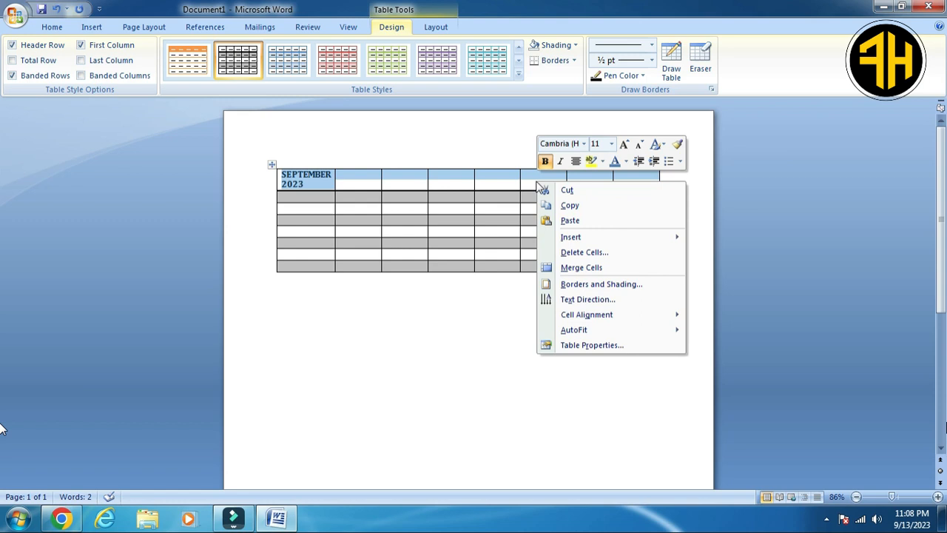
pyautogui.click(556, 270)
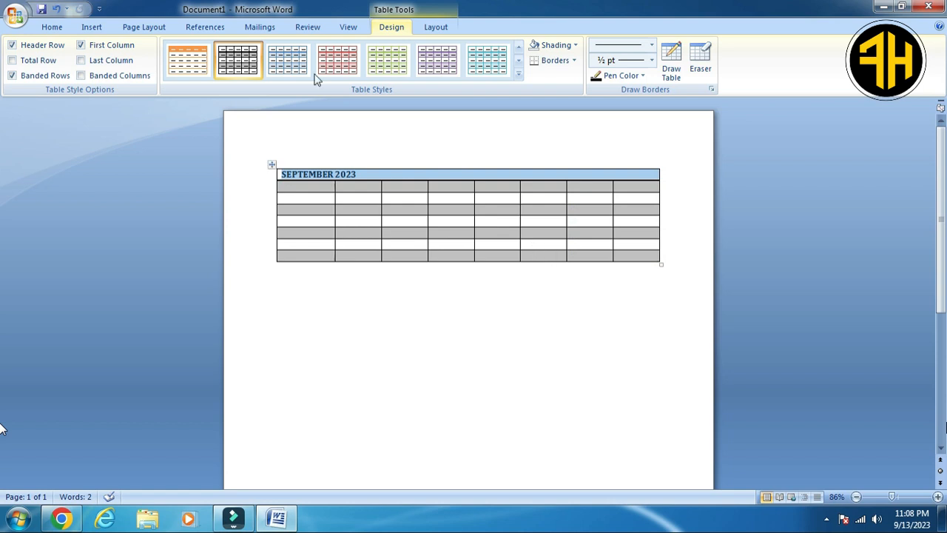
pyautogui.click(52, 26)
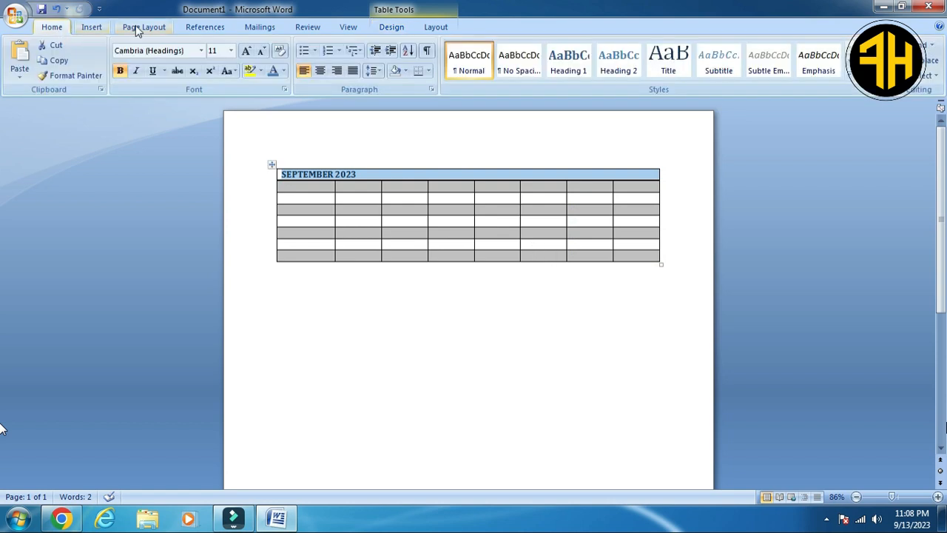
pyautogui.click(320, 69)
pyautogui.click(349, 324)
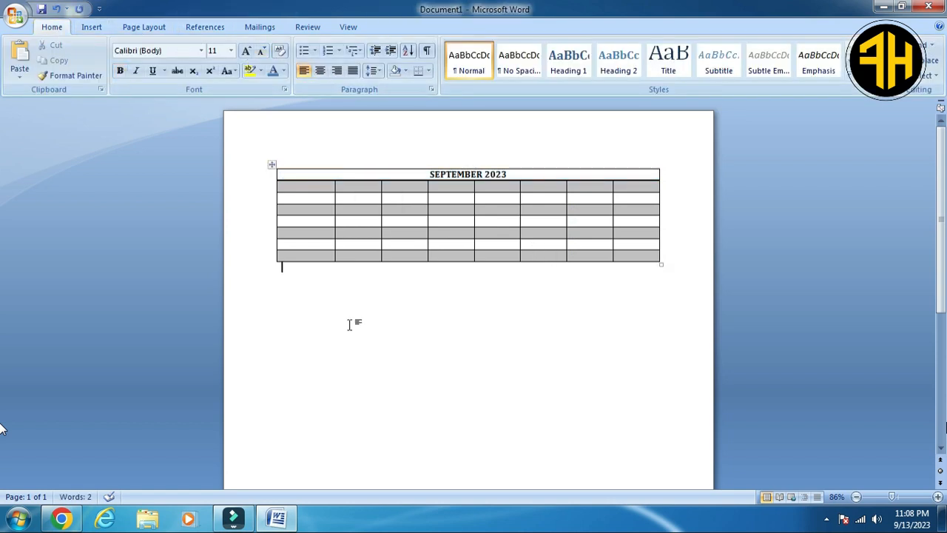
# Step: Fill the second row with the weekday headings MON, TUES, WED, THURS, FRI, SAT and SUN, starting in the first column
pyautogui.click(320, 187)
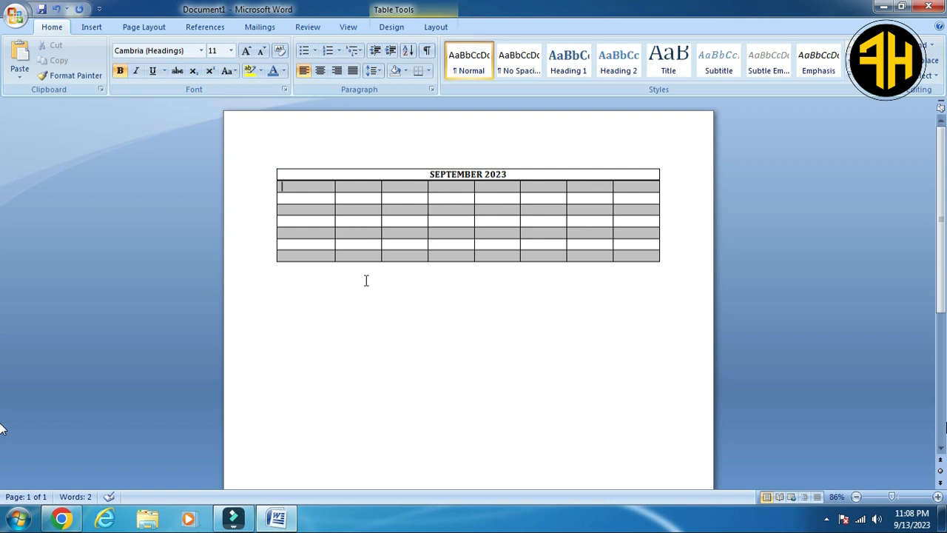
pyautogui.write('MON')
pyautogui.press('Tab')
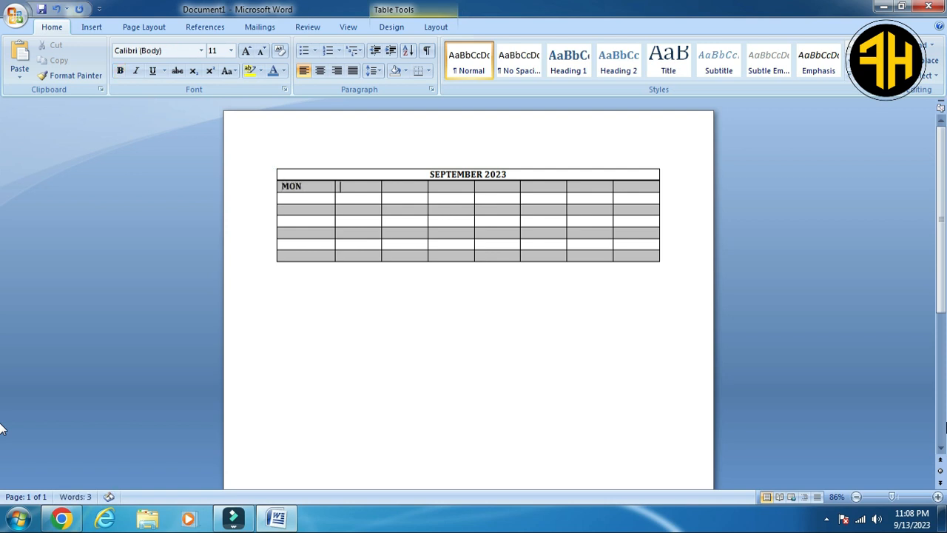
pyautogui.write('TUES')
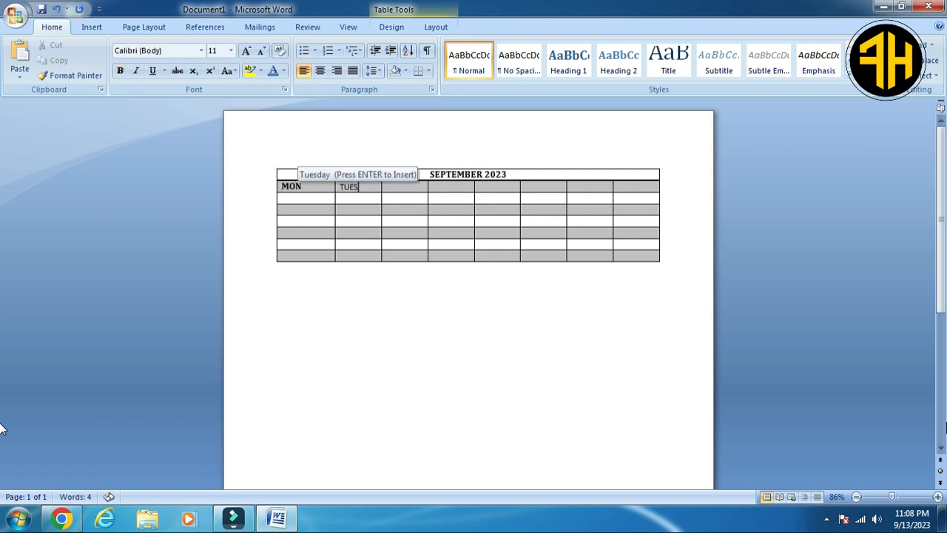
pyautogui.press('Tab')
pyautogui.write('WED')
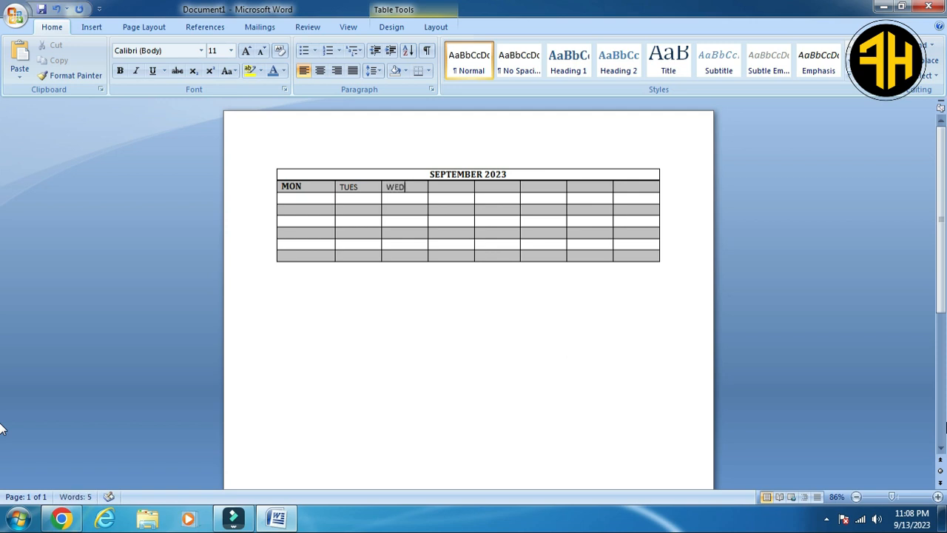
pyautogui.press('Tab')
pyautogui.write('THURS')
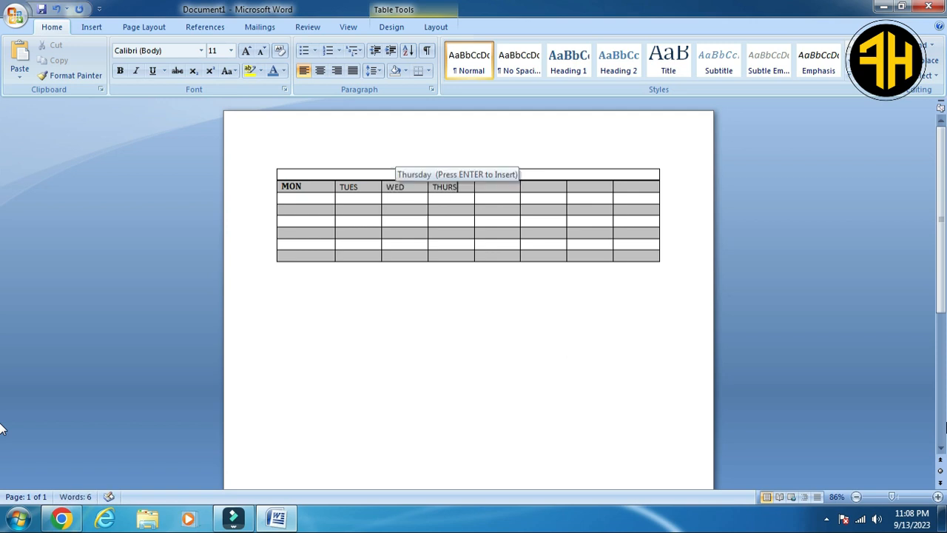
pyautogui.press('Tab')
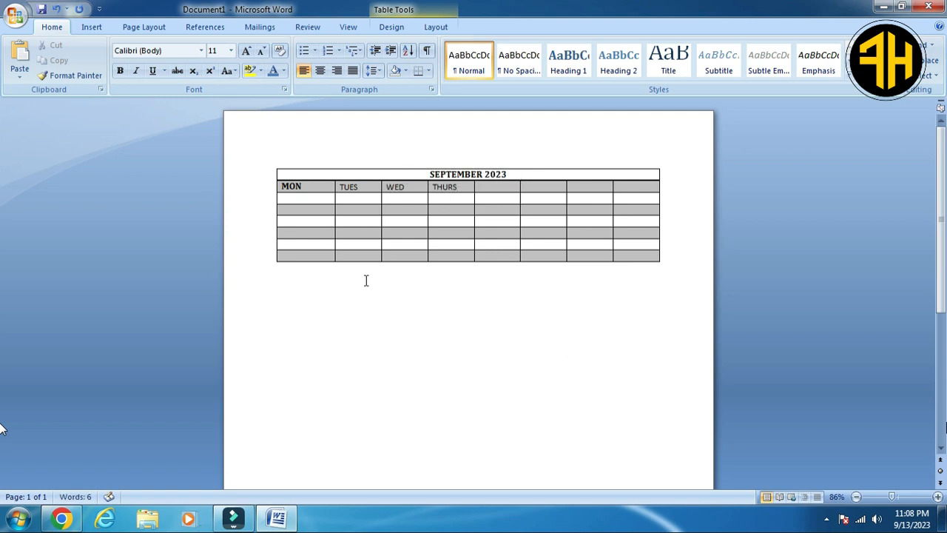
pyautogui.write('FRI')
pyautogui.press('Tab')
pyautogui.write('SAT')
pyautogui.press('Tab')
pyautogui.write('SUN')
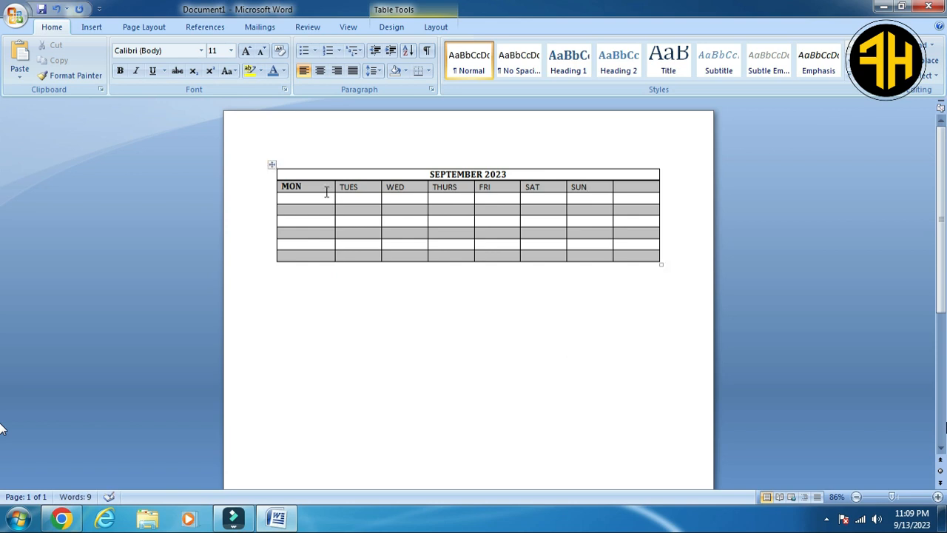
# Step: Enter the dates 1, 2 and 3 under FRI, SAT and SUN in the row below the weekday headings
pyautogui.click(500, 199)
pyautogui.write('1')
pyautogui.press('Tab')
pyautogui.write('2')
pyautogui.press('Tab')
pyautogui.write('3')
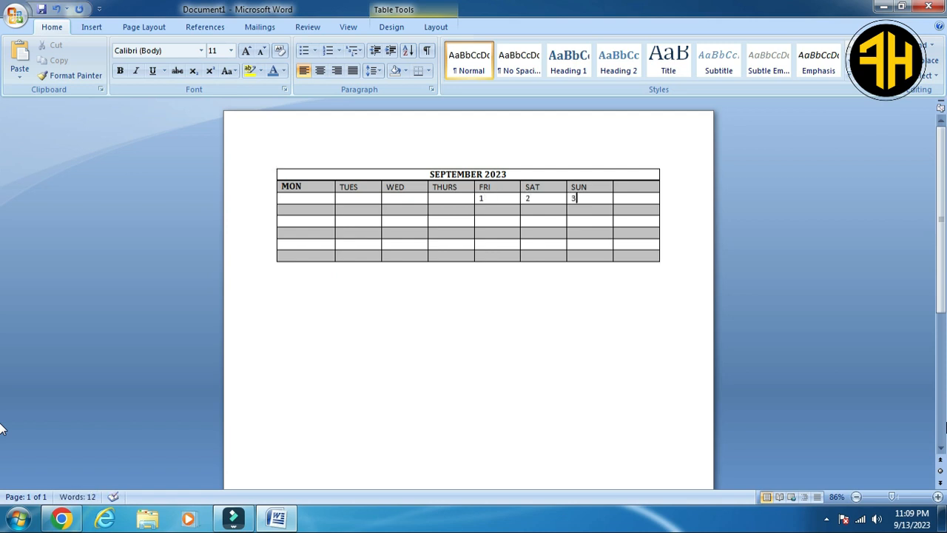
# Step: Fill the second week's row with the dates 4 through 10, from MON to SUN
pyautogui.click(298, 213)
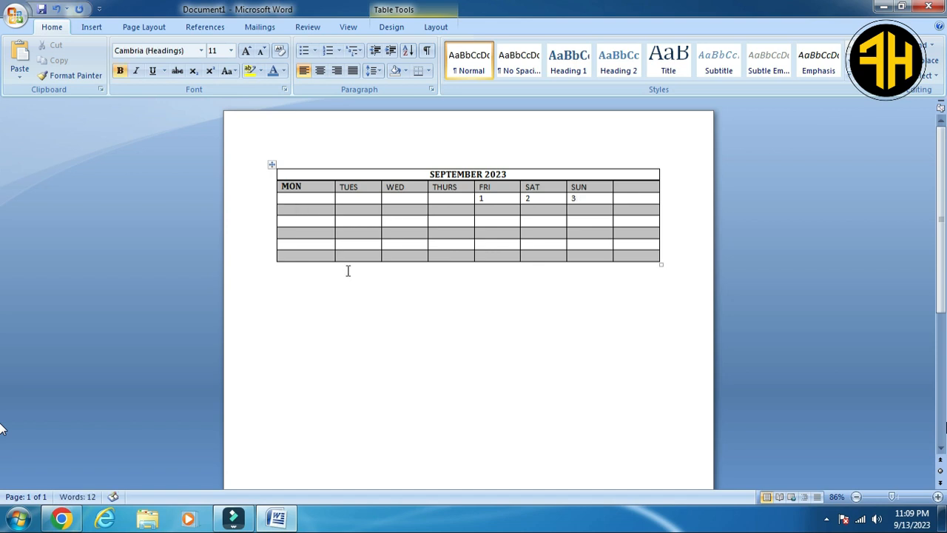
pyautogui.write('4')
pyautogui.press('Tab')
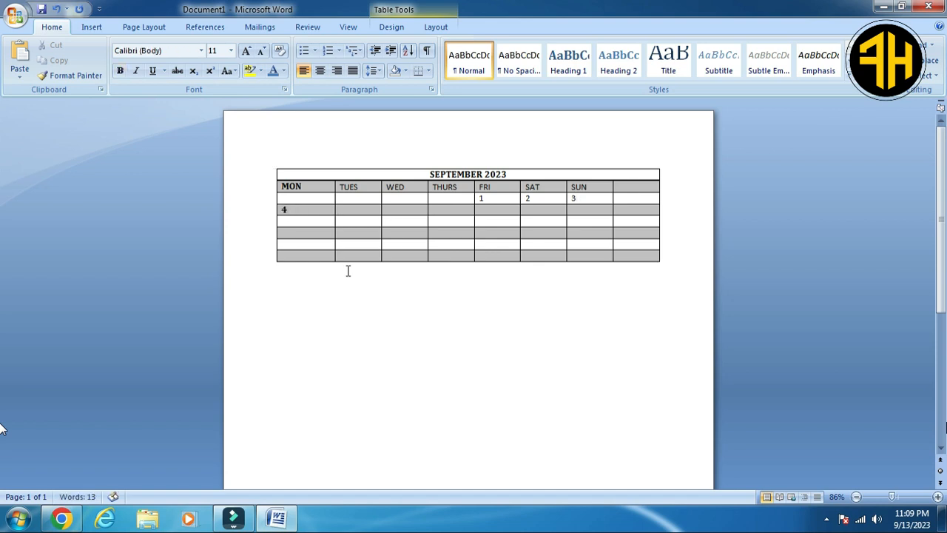
pyautogui.write('5')
pyautogui.press('Tab')
pyautogui.write('6')
pyautogui.press('Tab')
pyautogui.write('7')
pyautogui.press('Tab')
pyautogui.write('8')
pyautogui.press('Tab')
pyautogui.write('9')
pyautogui.press('Tab')
pyautogui.write('10')
# Step: Fill the third week's row with the dates 11 through 17, from MON to SUN
pyautogui.click(289, 222)
pyautogui.write('11')
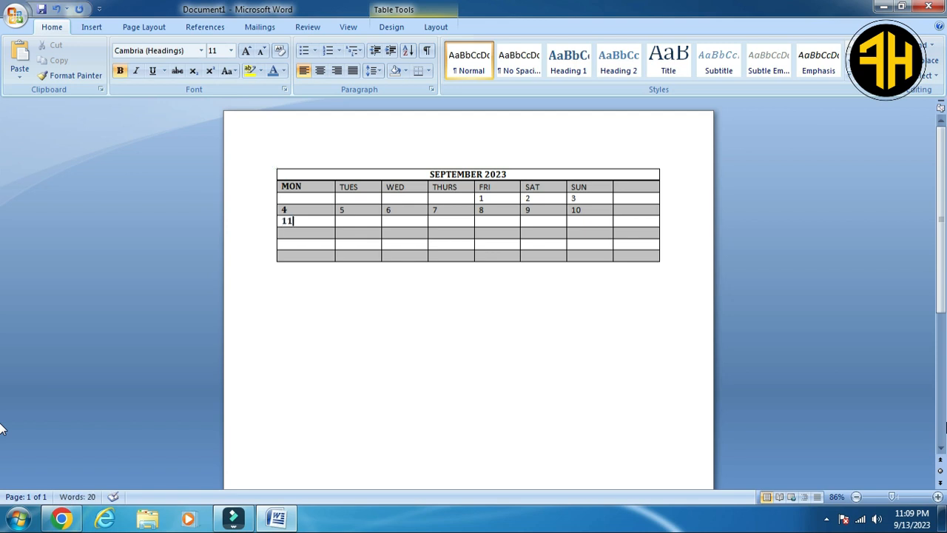
pyautogui.press('Tab')
pyautogui.write('12')
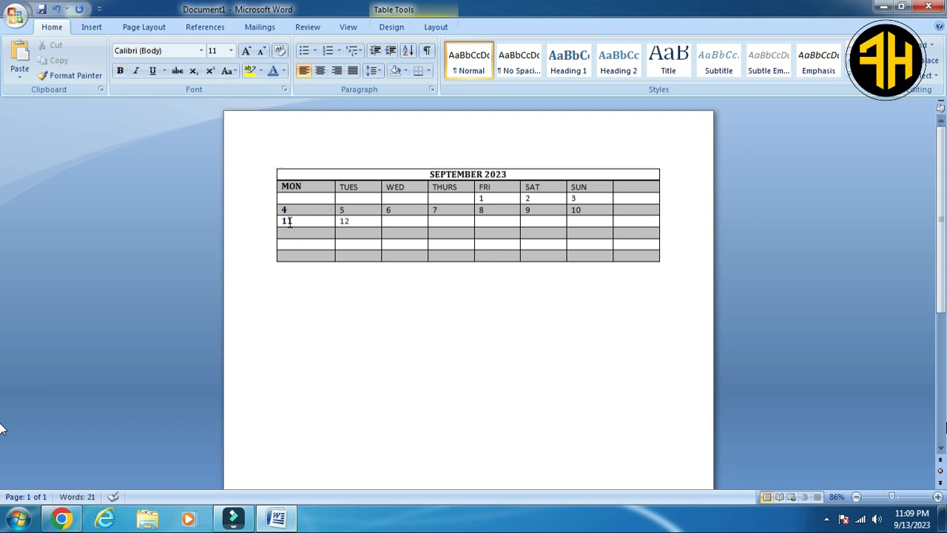
pyautogui.press('Tab')
pyautogui.write('13')
pyautogui.press('Tab')
pyautogui.write('14')
pyautogui.press('Tab')
pyautogui.write('15')
pyautogui.press('Tab')
pyautogui.write('16')
pyautogui.press('Tab')
pyautogui.write('17')
# Step: Fill the fourth week's row with the dates 18 through 24, from MON to SUN
pyautogui.click(302, 232)
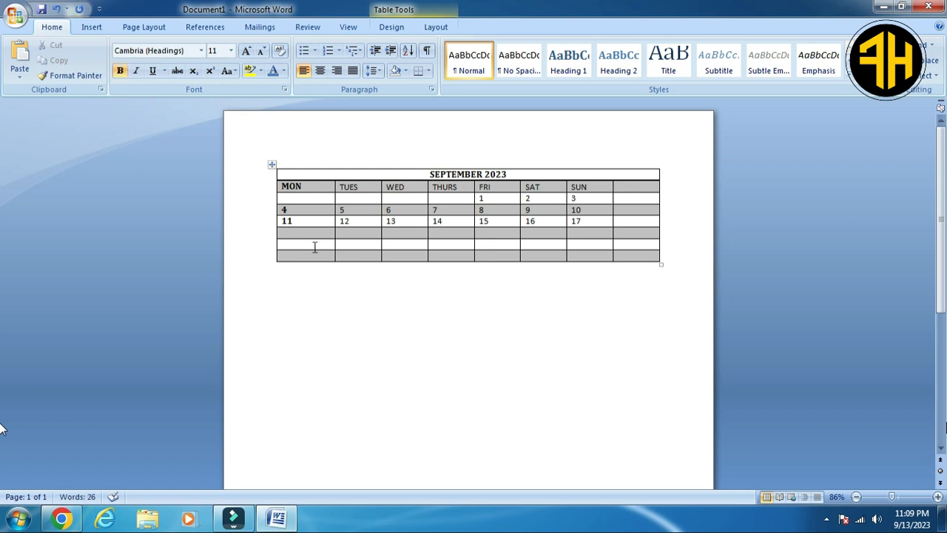
pyautogui.write('18')
pyautogui.press('Tab')
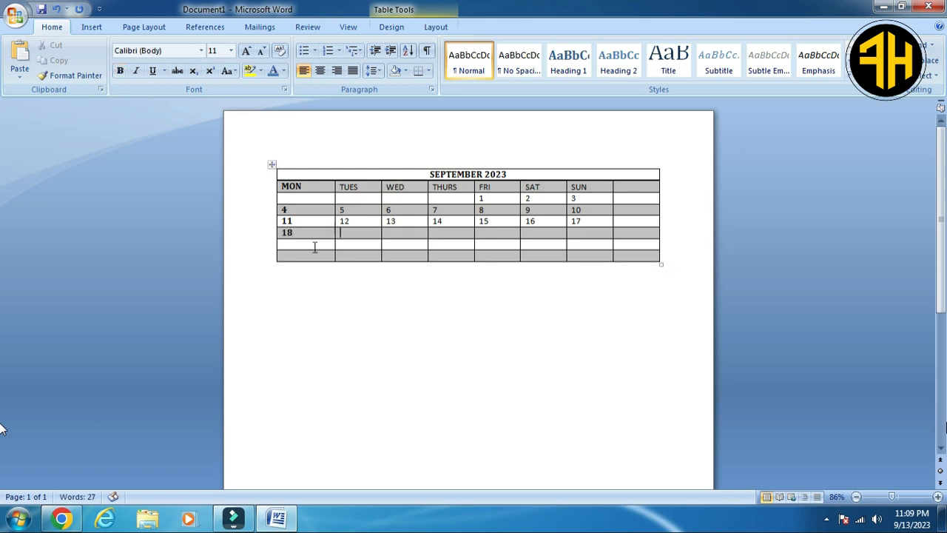
pyautogui.write('19')
pyautogui.press('Tab')
pyautogui.write('20')
pyautogui.press('Tab')
pyautogui.write('21')
pyautogui.press('Tab')
pyautogui.write('22')
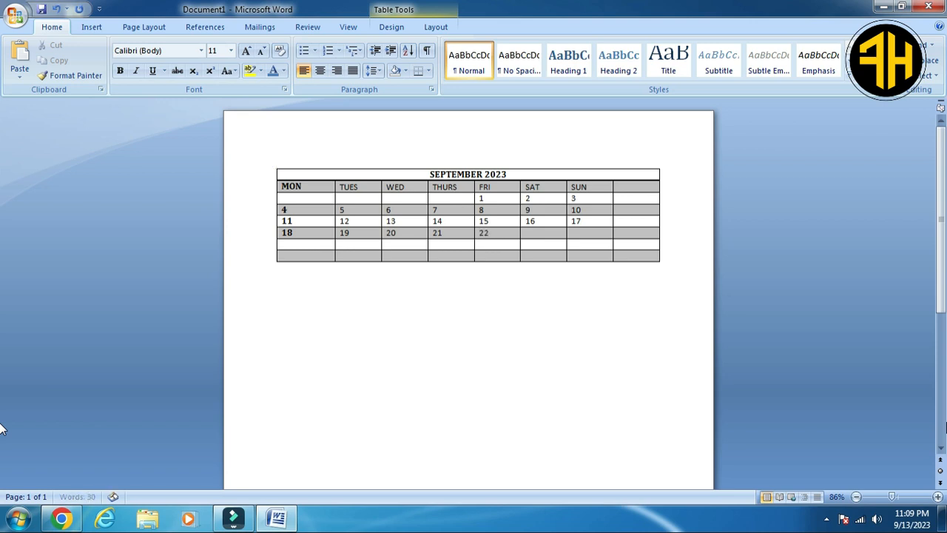
pyautogui.press('Tab')
pyautogui.write('23')
pyautogui.press('Tab')
pyautogui.write('24')
# Step: Fill the fifth week's row with the dates 25 through 30, from MON to SAT
pyautogui.click(289, 246)
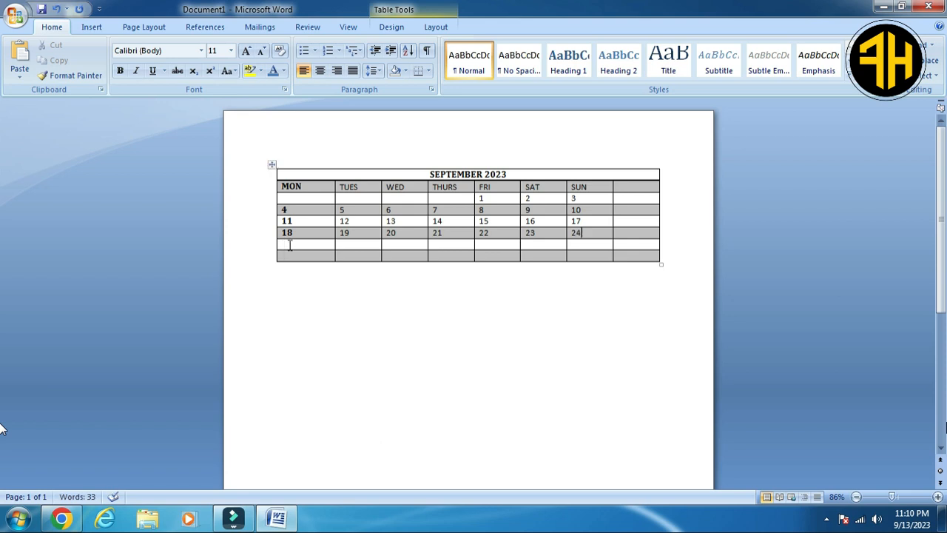
pyautogui.write('25')
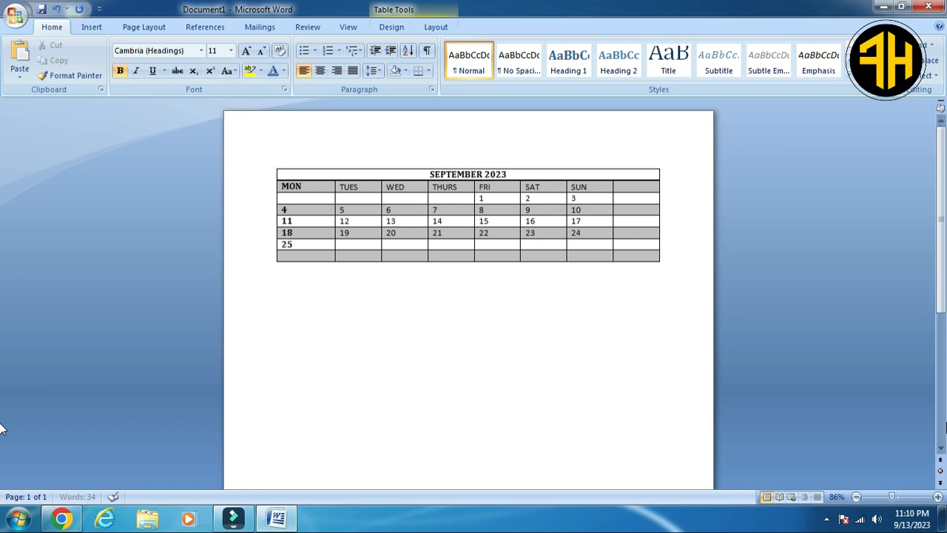
pyautogui.press('Tab')
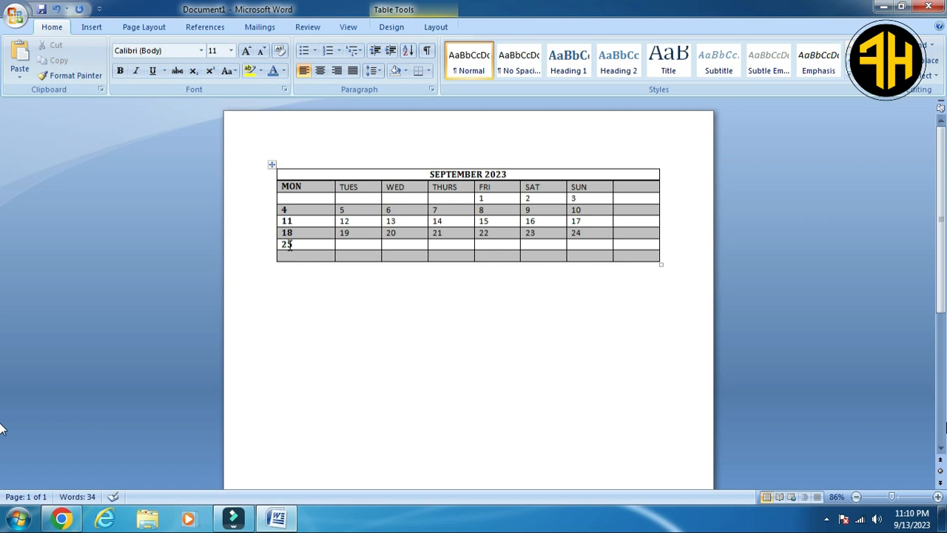
pyautogui.write('26')
pyautogui.press('Tab')
pyautogui.write('27')
pyautogui.press('Tab')
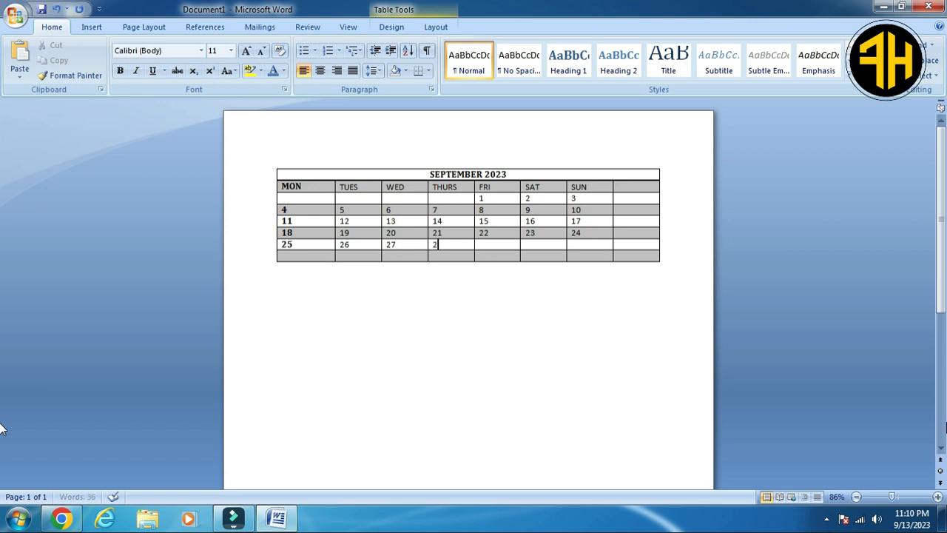
pyautogui.write('28')
pyautogui.press('Tab')
pyautogui.write('29')
pyautogui.press('Tab')
pyautogui.write('30')
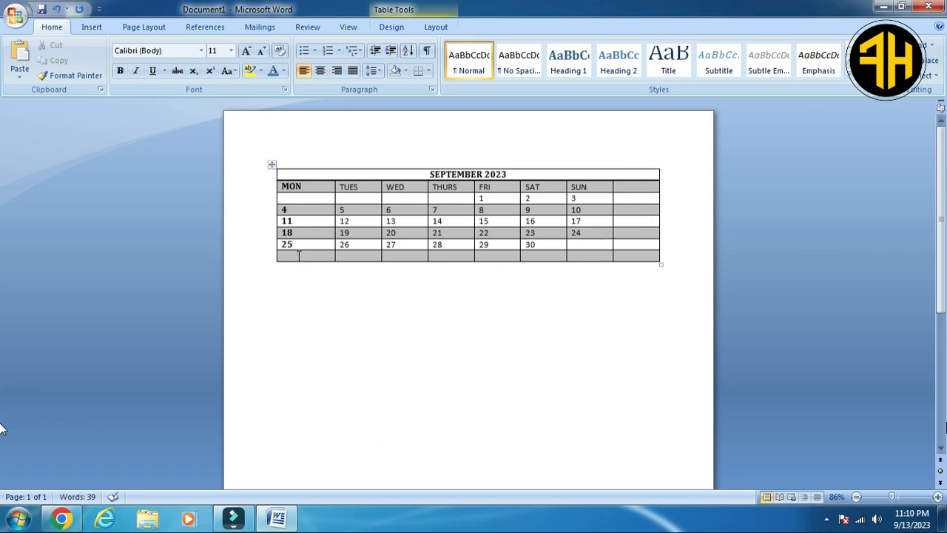
# Step: Delete the empty cells of the last column below the title row, using the Shift cells left option
pyautogui.moveTo(630, 185); pyautogui.dragTo(640, 255)
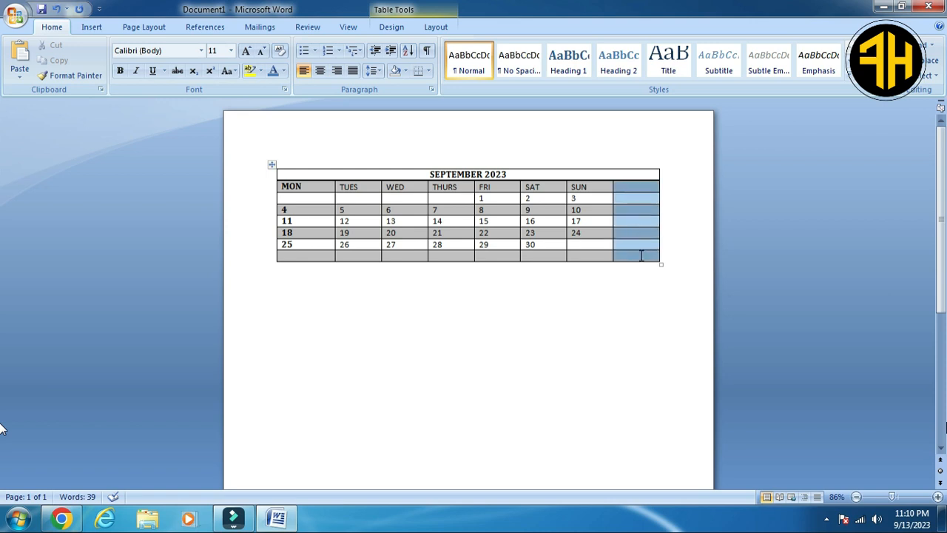
pyautogui.rightClick(632, 213)
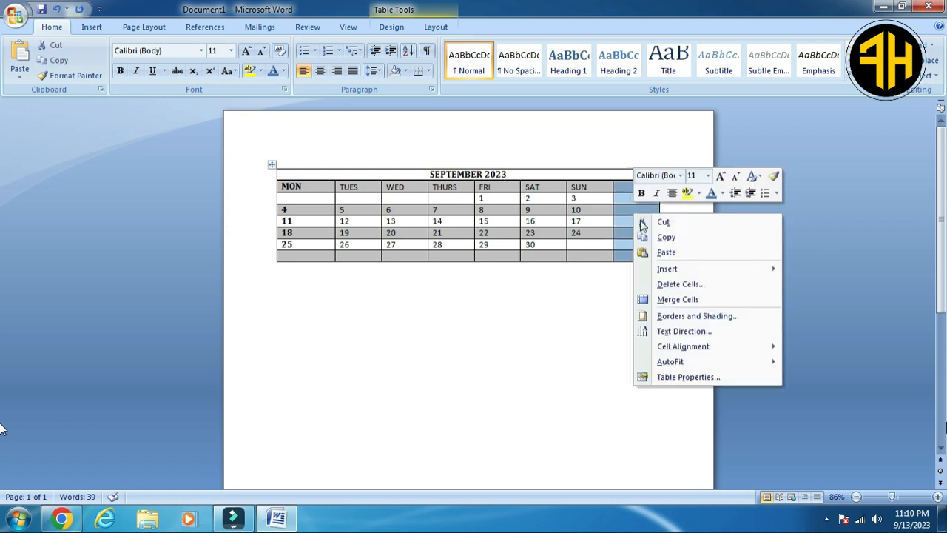
pyautogui.click(659, 285)
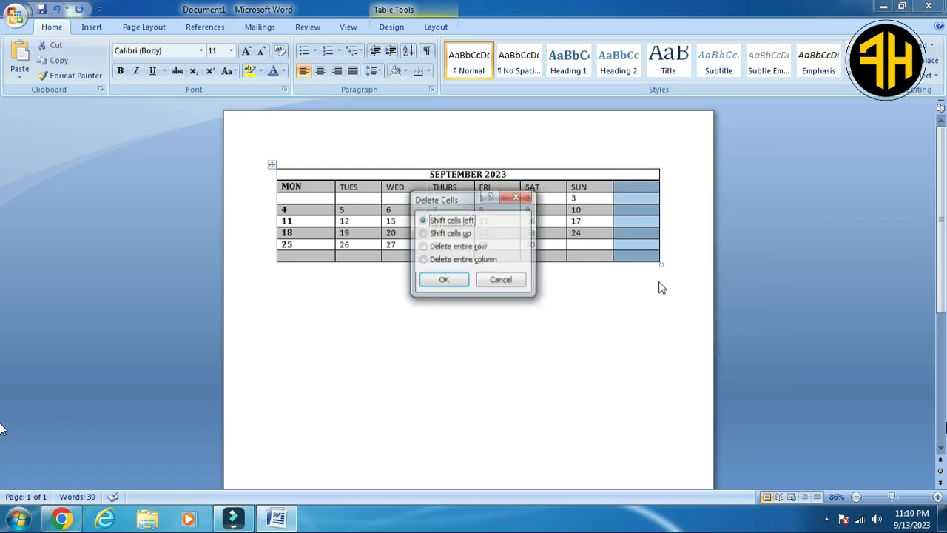
pyautogui.click(457, 286)
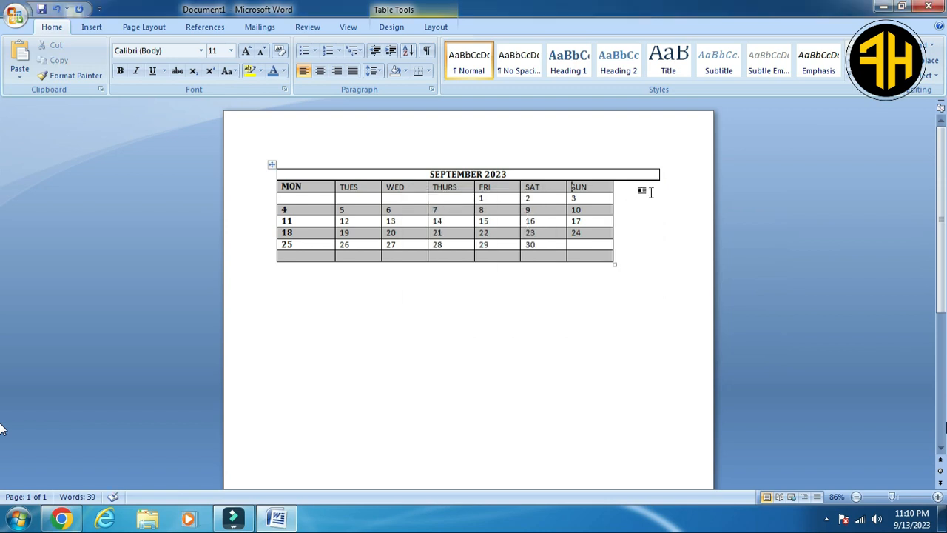
# Step: Narrow the title row to line up with the SUN column's outer edge and delete the empty last row of the table
pyautogui.moveTo(657, 174); pyautogui.dragTo(611, 173)
pyautogui.moveTo(308, 256); pyautogui.dragTo(584, 256)
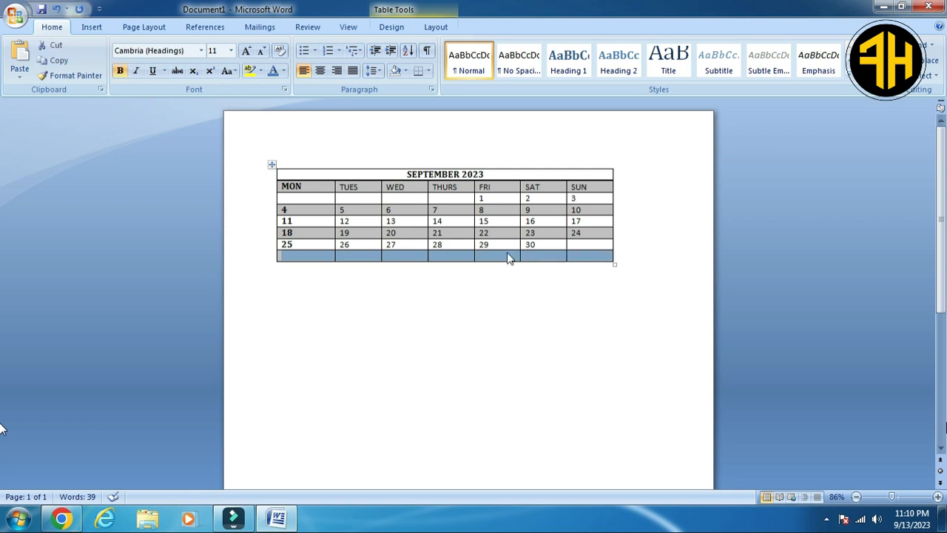
pyautogui.rightClick(500, 255)
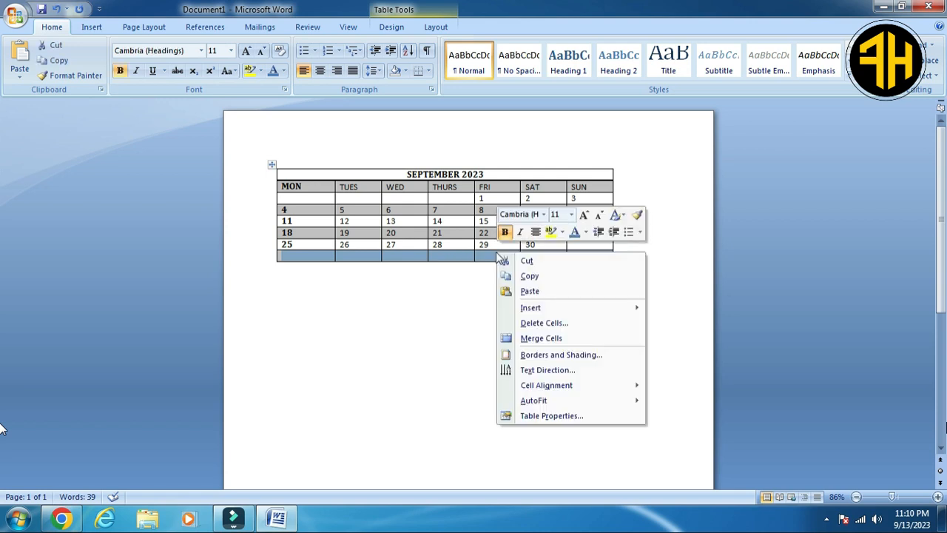
pyautogui.click(528, 323)
pyautogui.click(443, 280)
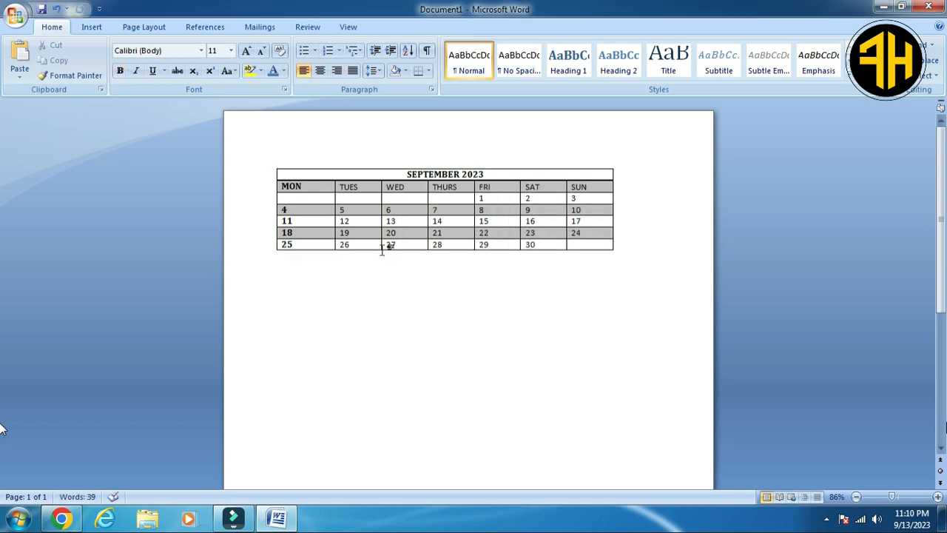
# Step: Centre the calendar table horizontally on the page and apply the built-in table style with orange header row and first column and grey banded rows
pyautogui.moveTo(271, 165); pyautogui.dragTo(294, 173)
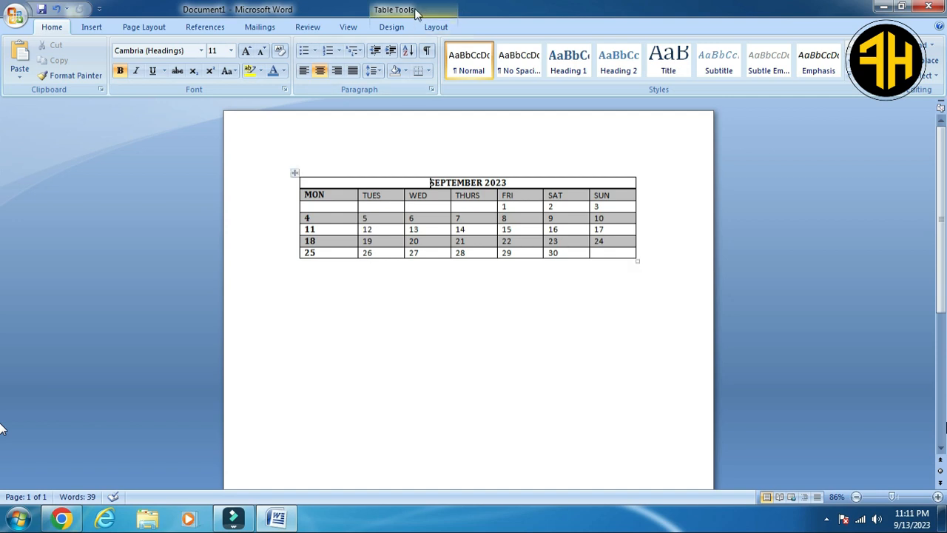
pyautogui.click(392, 28)
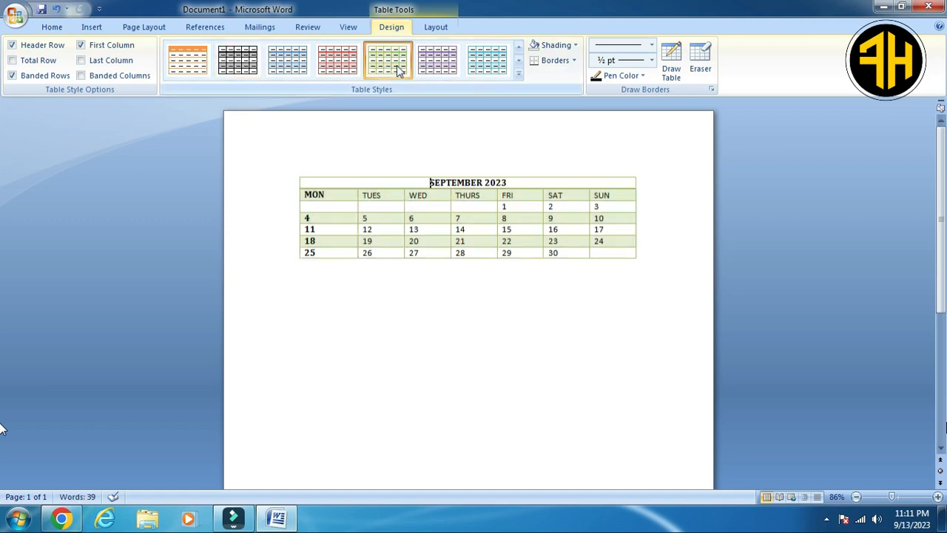
pyautogui.click(437, 67)
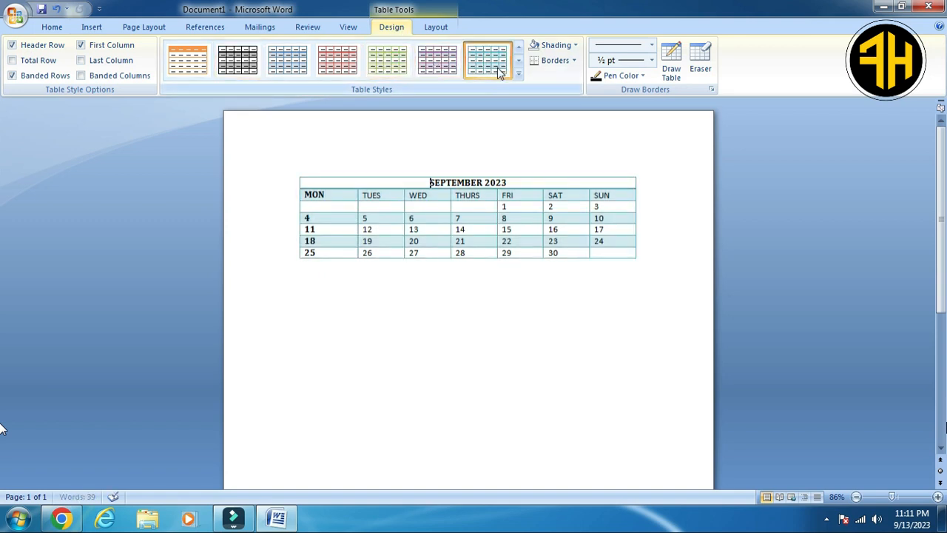
pyautogui.click(518, 74)
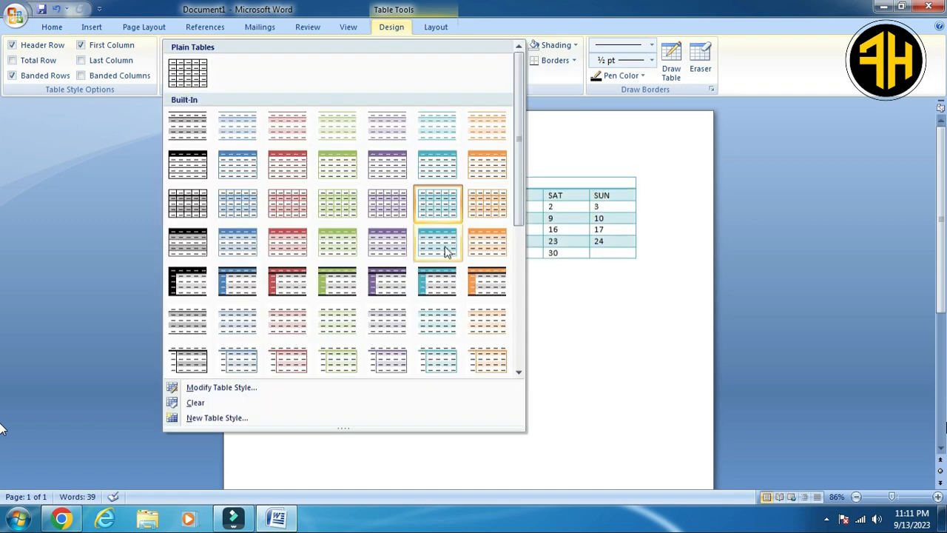
pyautogui.click(481, 290)
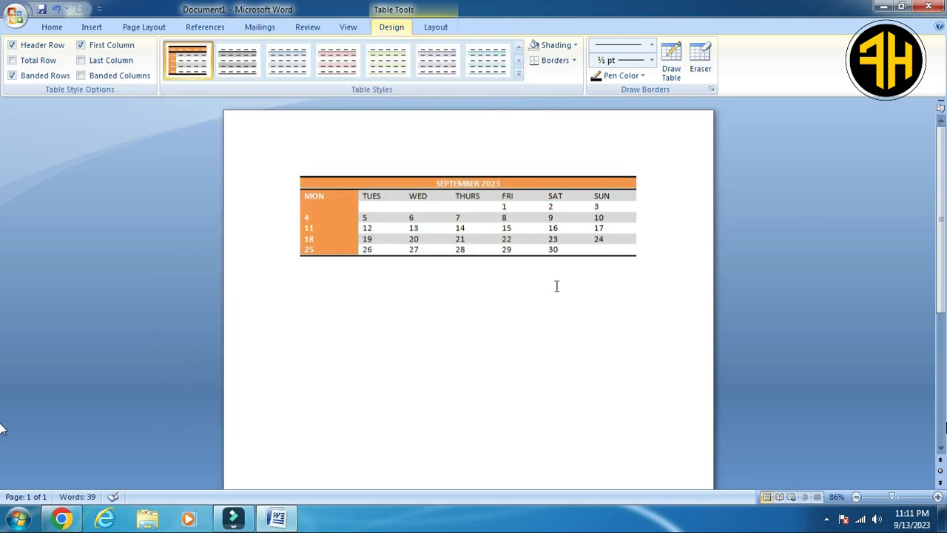
pyautogui.click(556, 287)
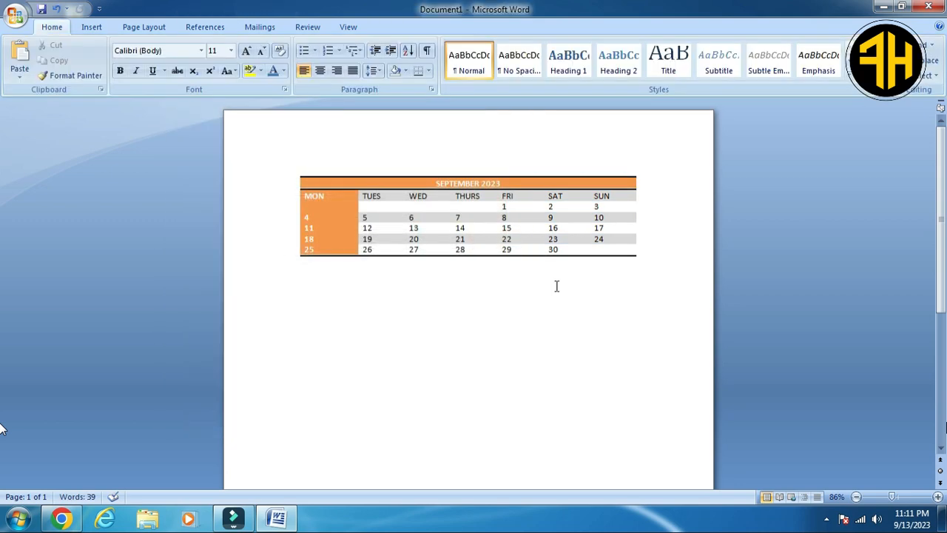